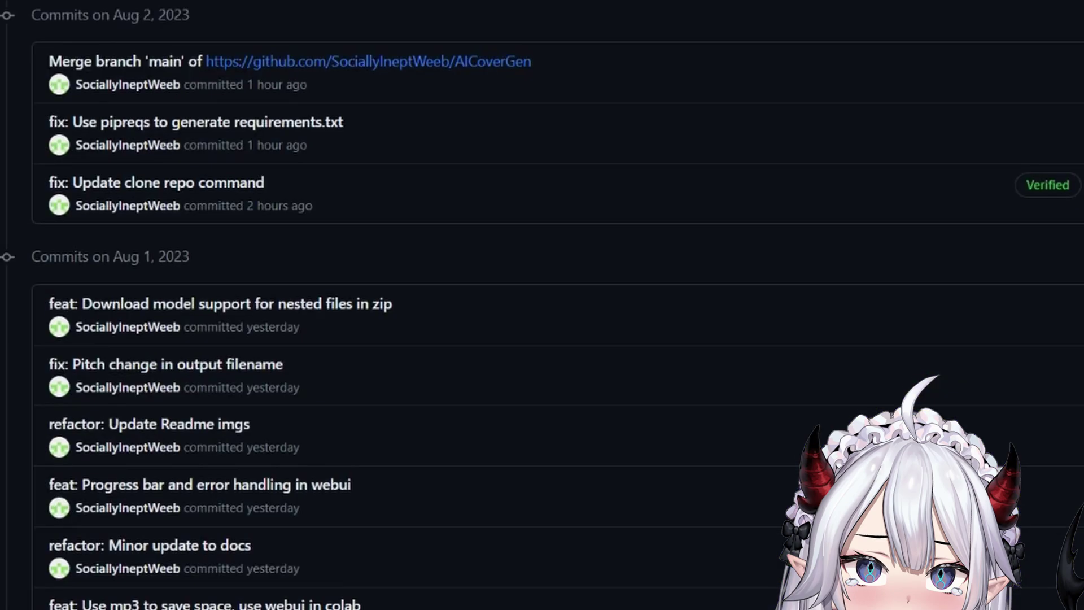
Scroll through the Ultimate Vocal Remover window set to test_song.mp3 input and Downloads output.
scroll(542, 304, down, 3)
scroll(542, 305, down, 3)
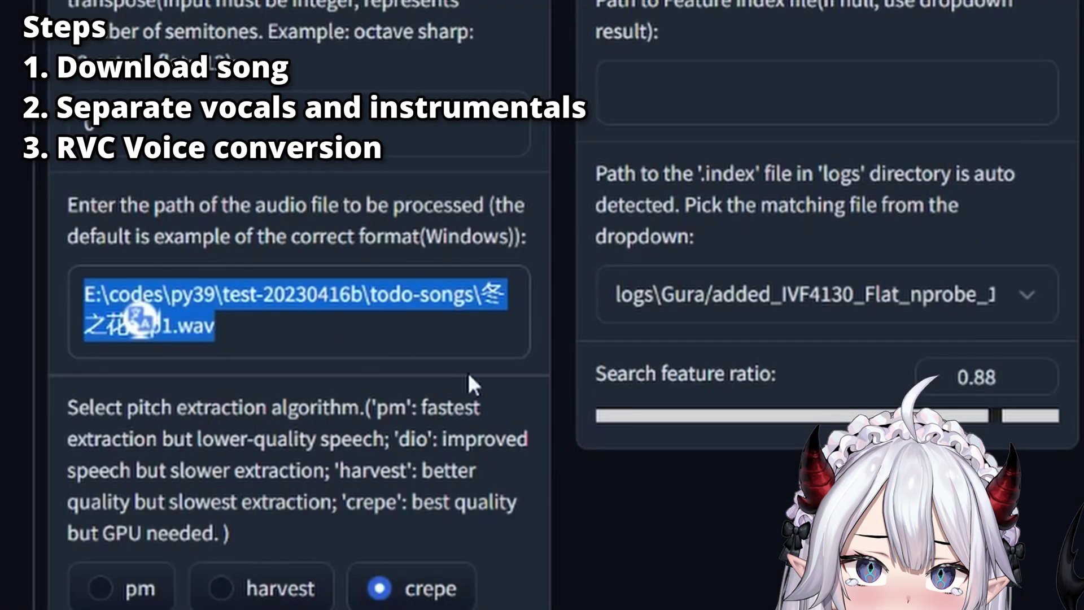
Paste the separated vocals' path into the RVC audio field and scroll to the README Setup section.
text("C:\Users\bryan\Downloads\1_test_song_(Vocals).wav")
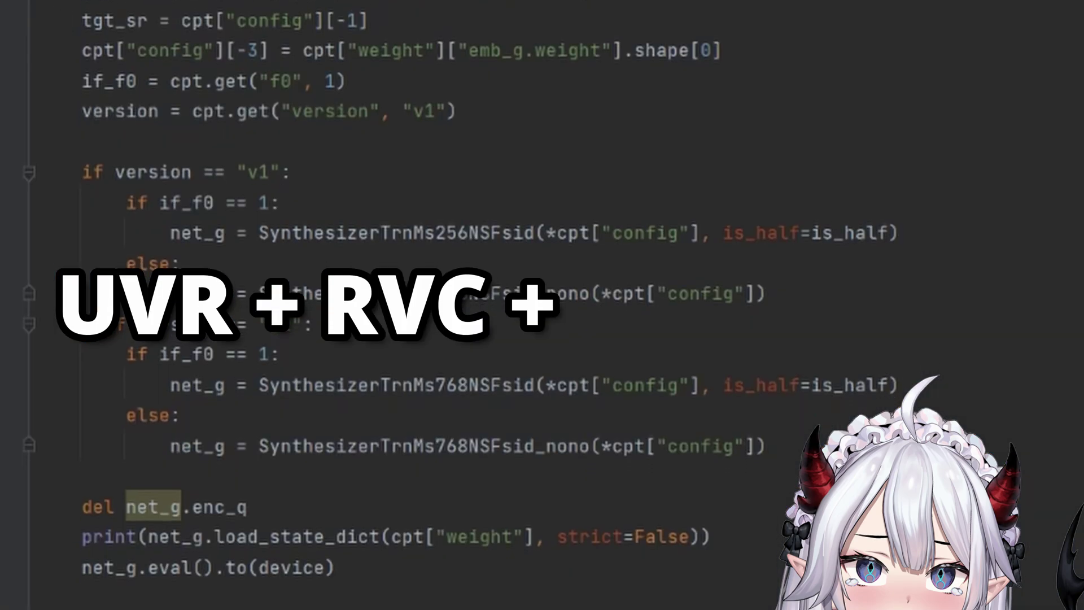
scroll(460, 308, down, 4)
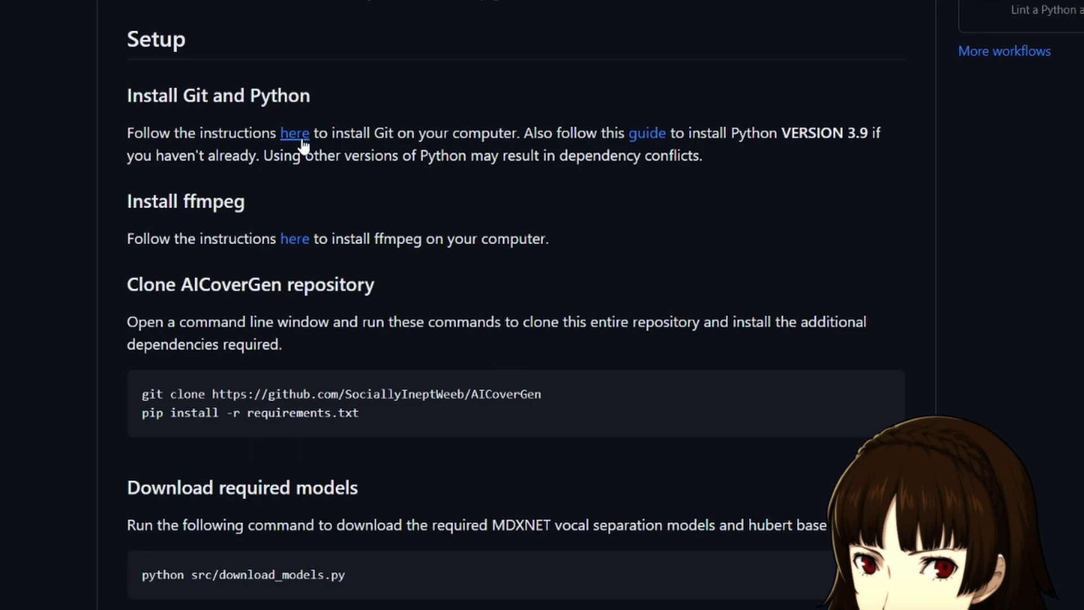
Open the Git install instructions in a new tab and view the Python 3.9.0 guide.
right_click(304, 144)
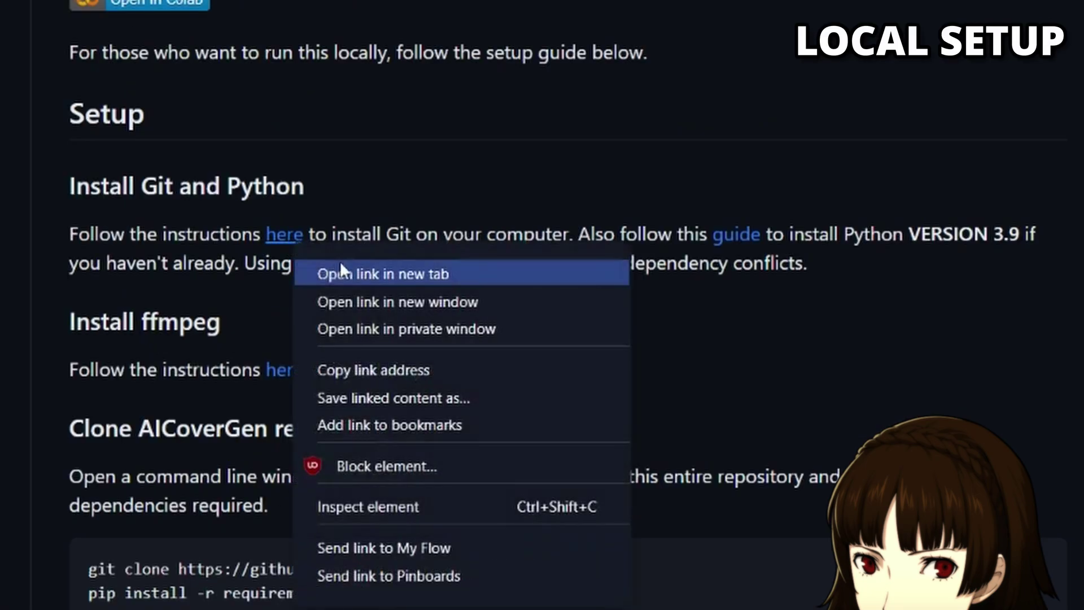
click(344, 259)
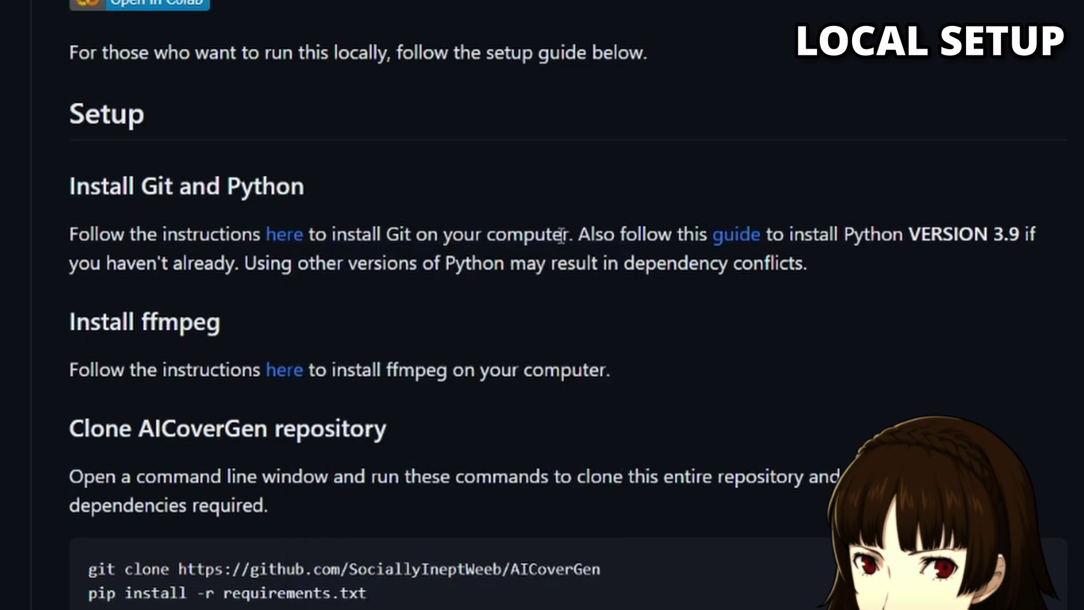
click(736, 234)
drag(103, 85, 332, 71)
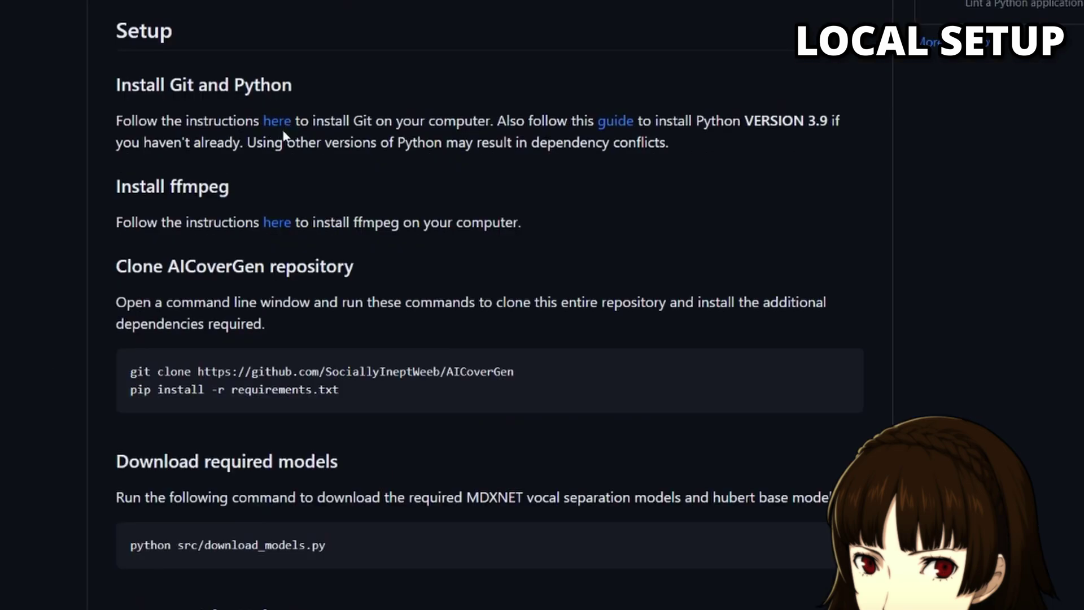
Open the remaining Git link and the ffmpeg install guide in new tabs.
right_click(282, 125)
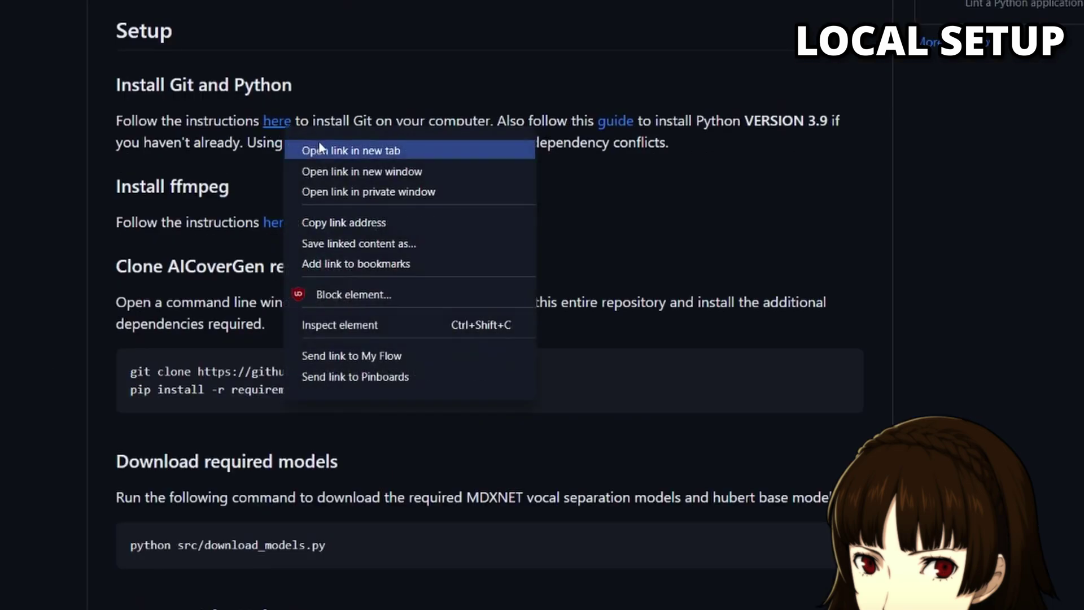
click(394, 120)
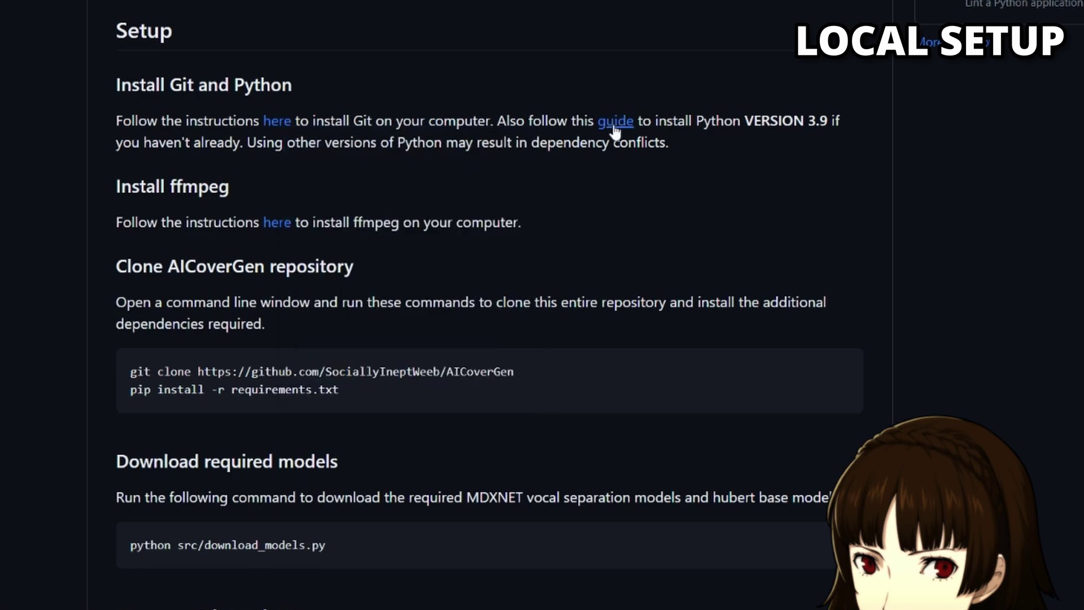
drag(742, 122, 833, 123)
click(332, 124)
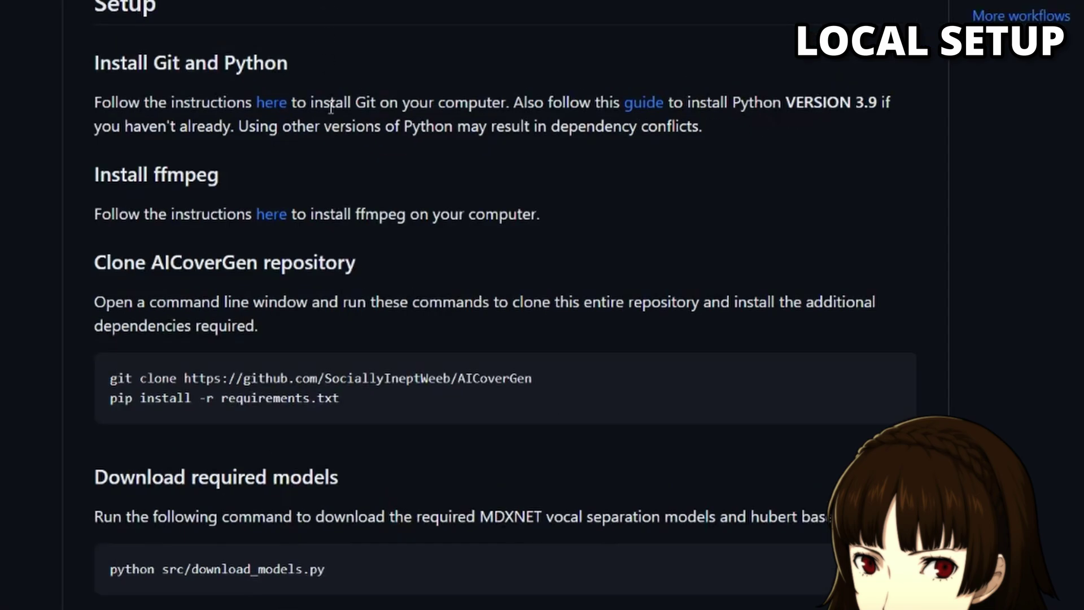
right_click(272, 222)
click(313, 242)
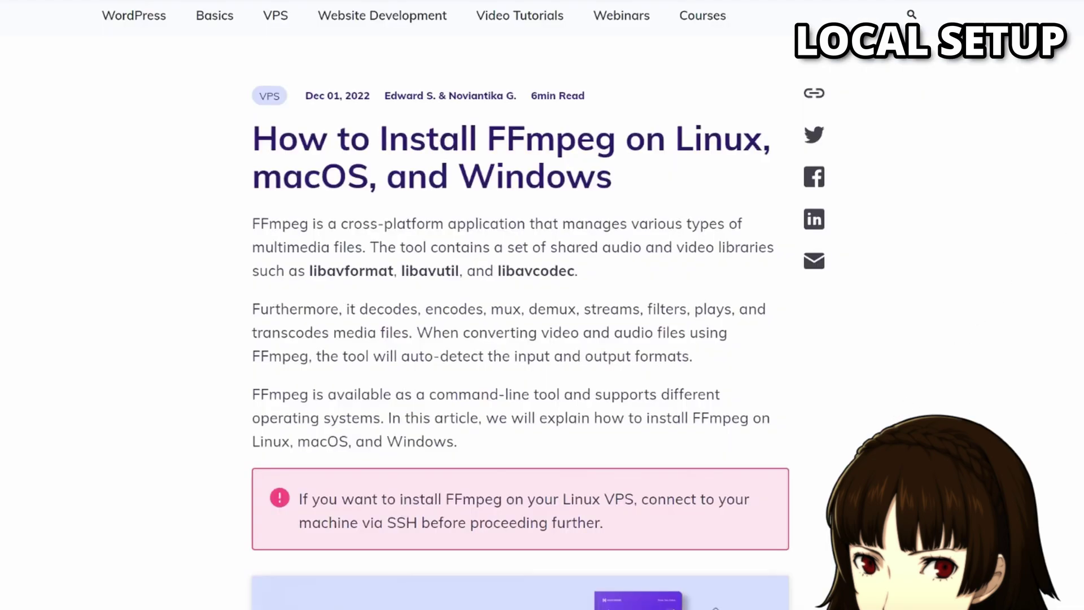
Scroll the Hostinger FFmpeg article to steps 8 and 9 on editing the Path variable.
scroll(1037, 327, down, 20)
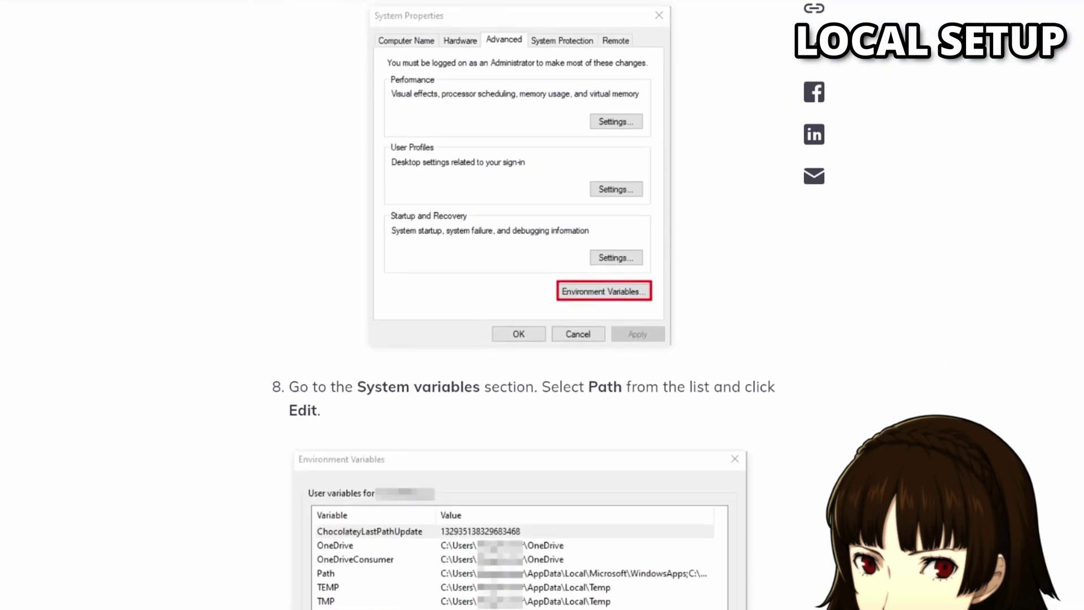
scroll(994, 303, down, 1)
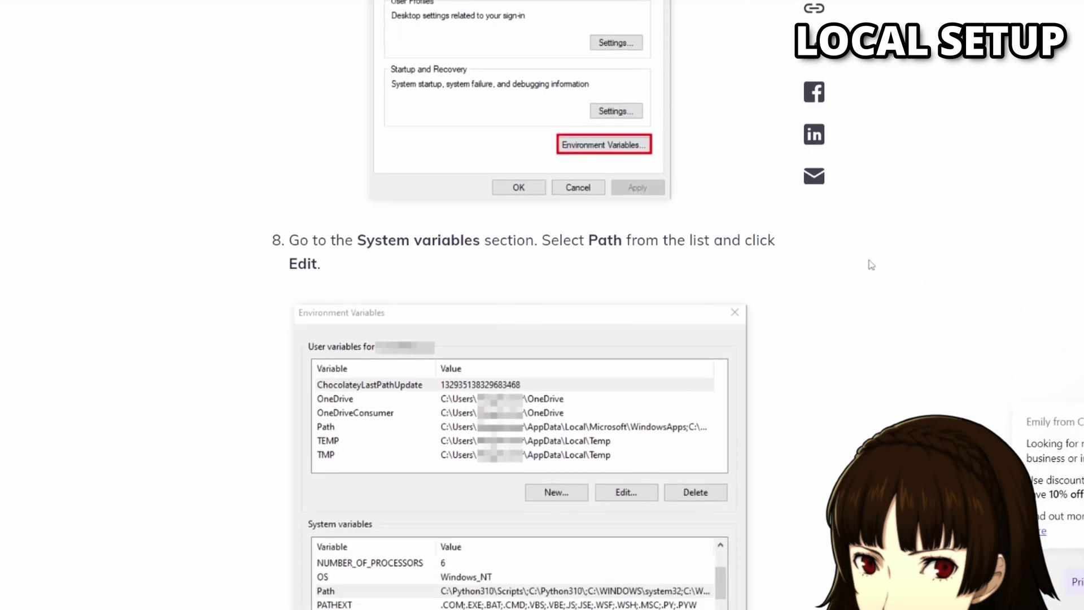
scroll(871, 265, down, 7)
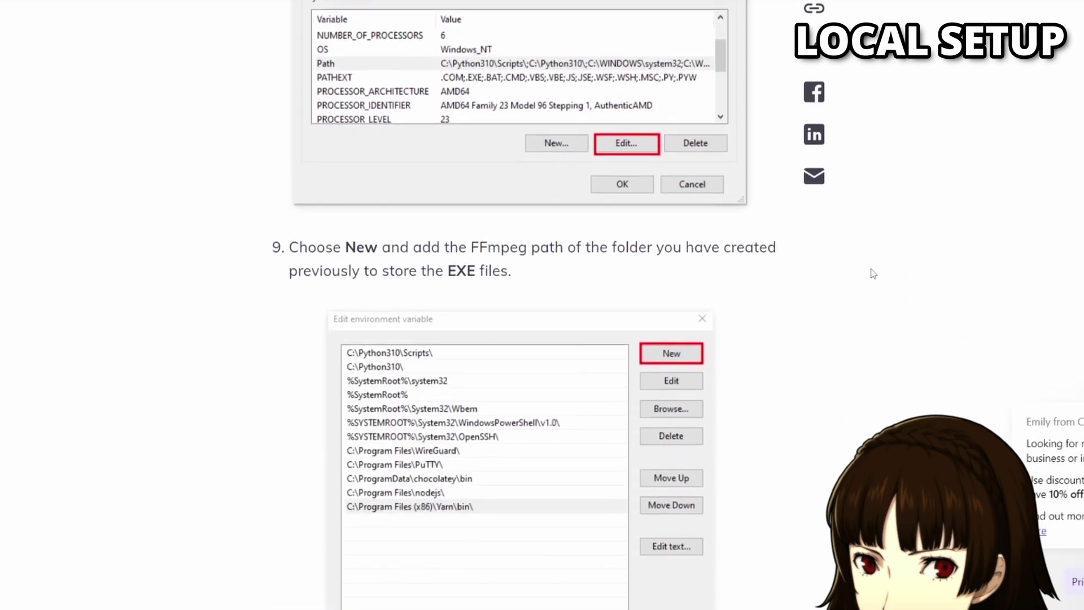
scroll(873, 274, down, 3)
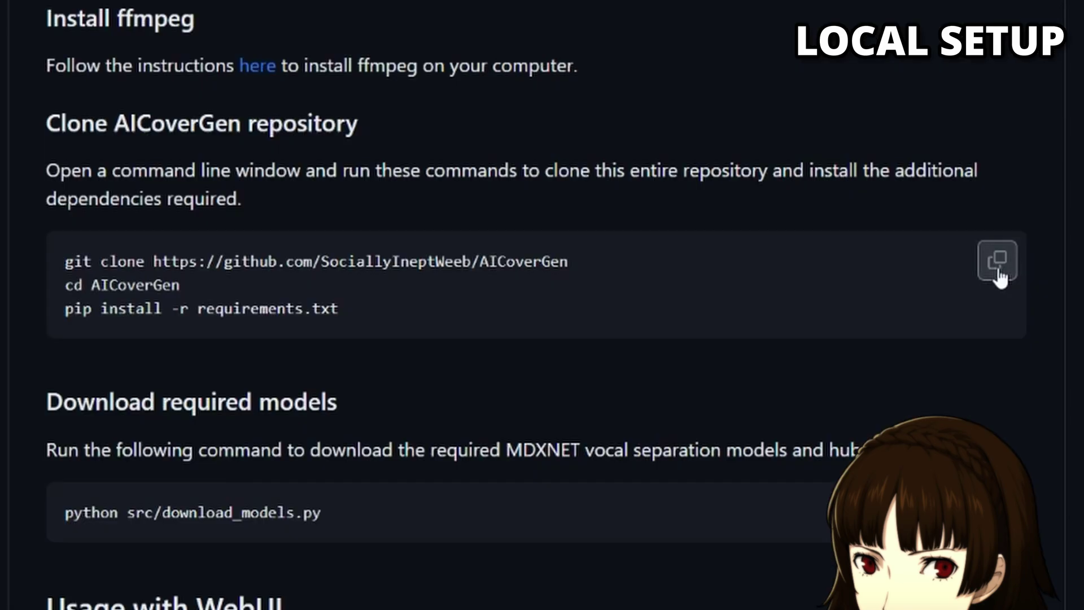
Run the git clone, cd AICoverGen and pip install commands in cmd, then copy download_models.py.
click(929, 264)
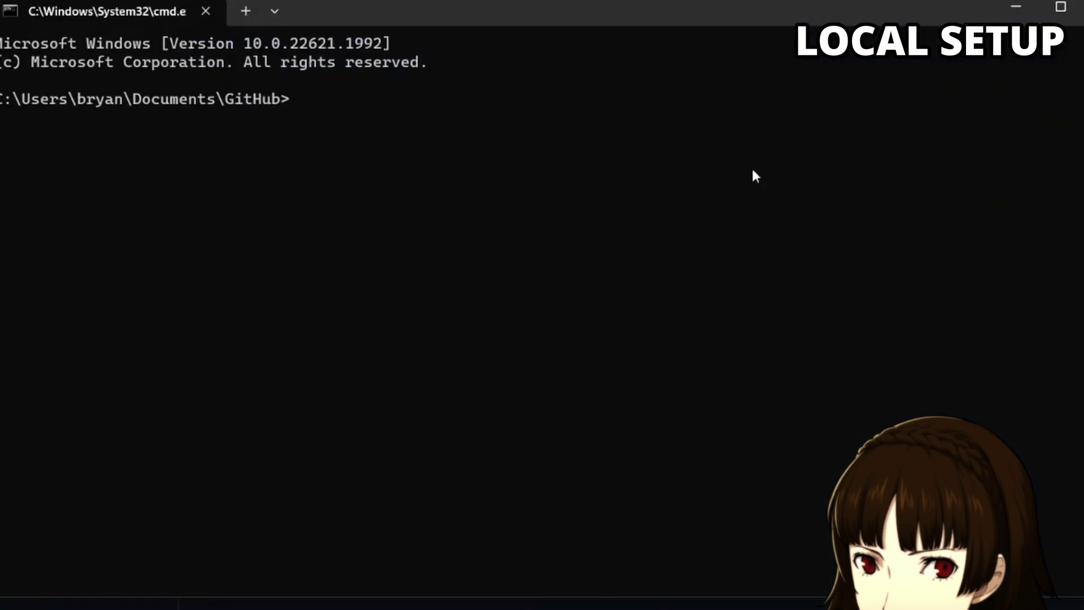
key(ctrl+v)
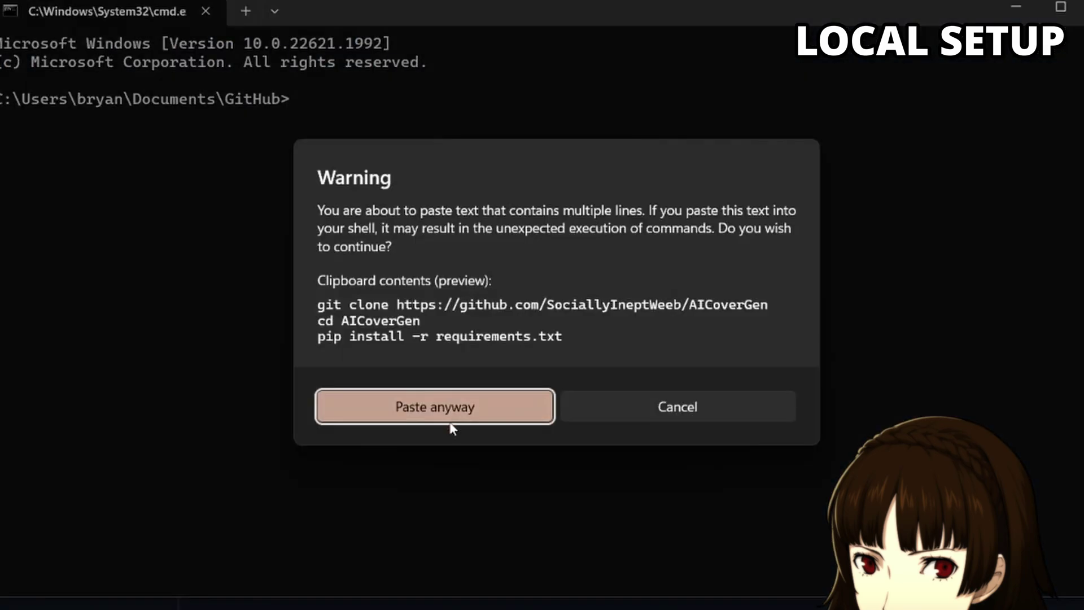
click(457, 417)
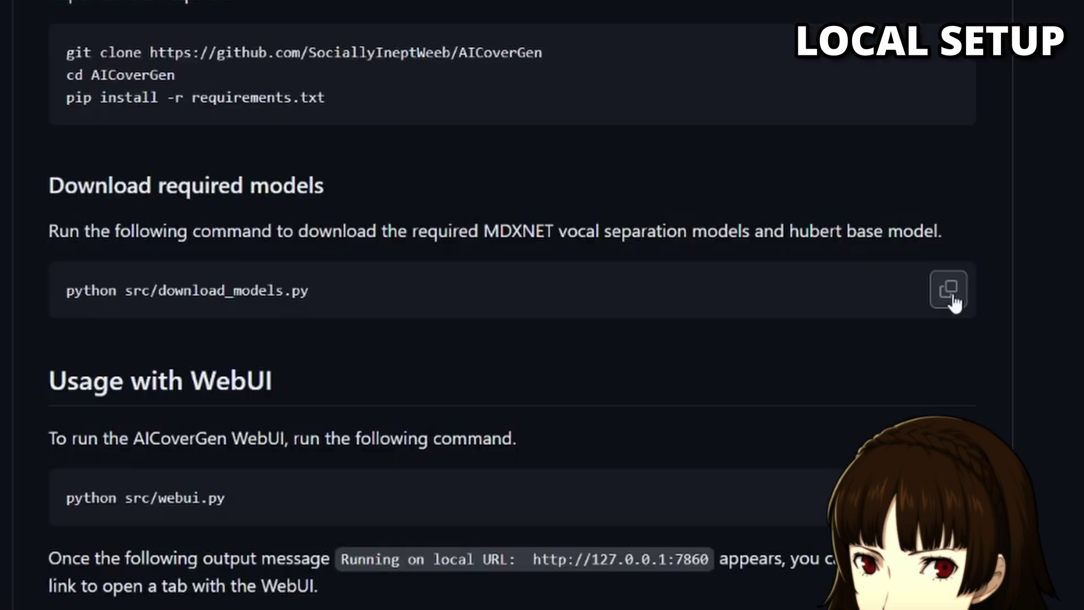
click(952, 292)
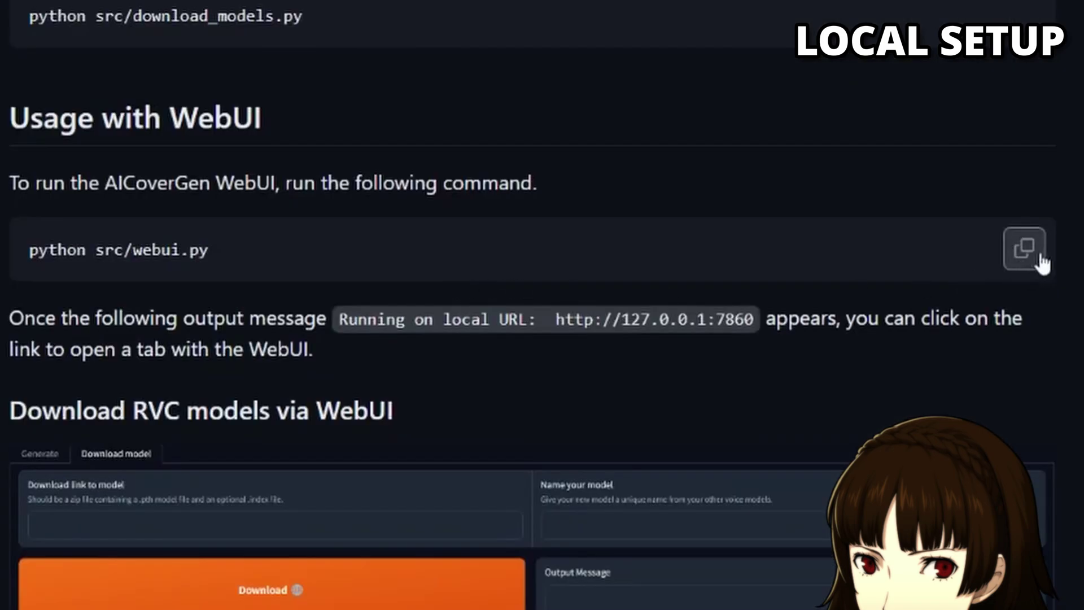
click(1033, 251)
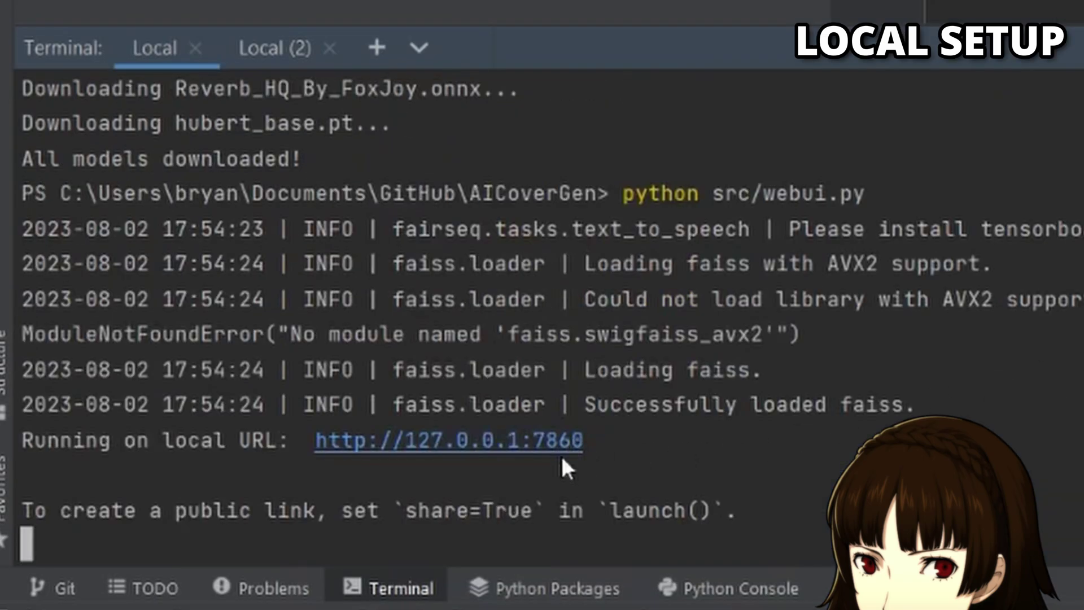
click(546, 440)
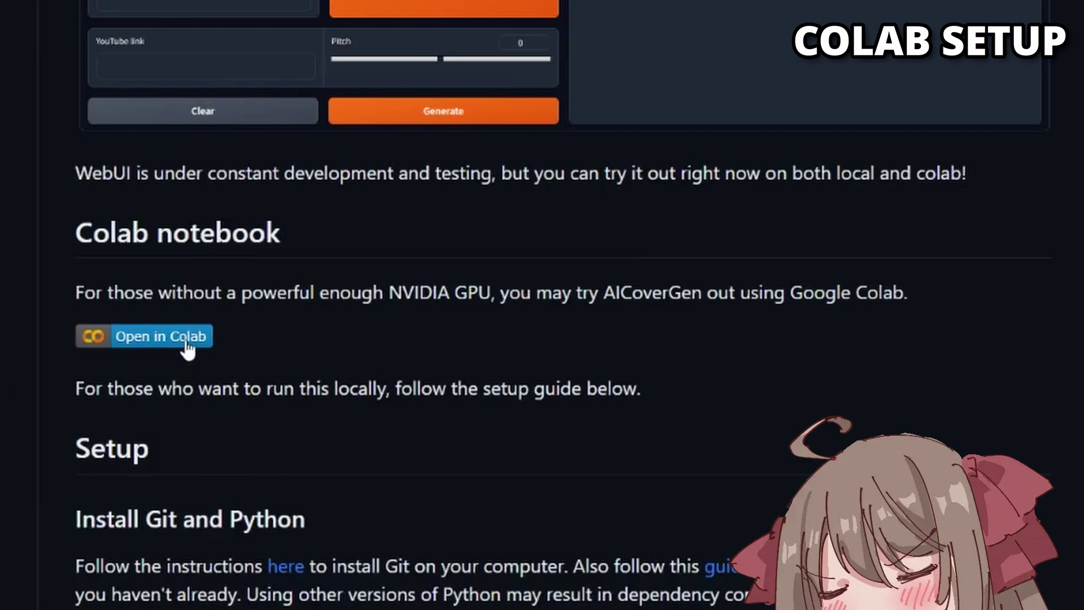
Run all cells of the AICoverGen_colab notebook in Colab and open the public gradio.live link.
click(186, 339)
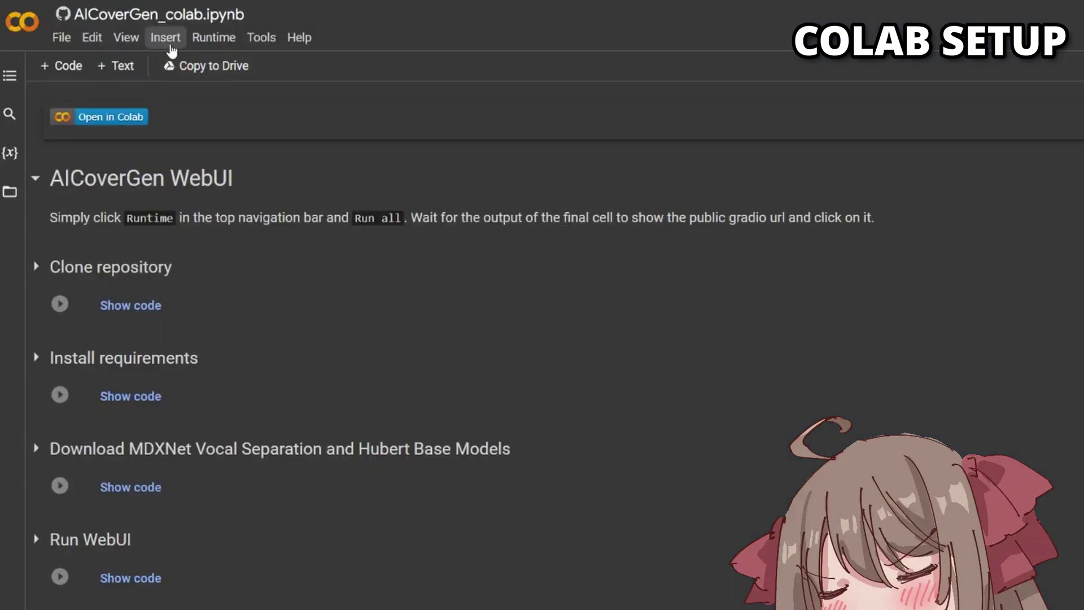
click(214, 37)
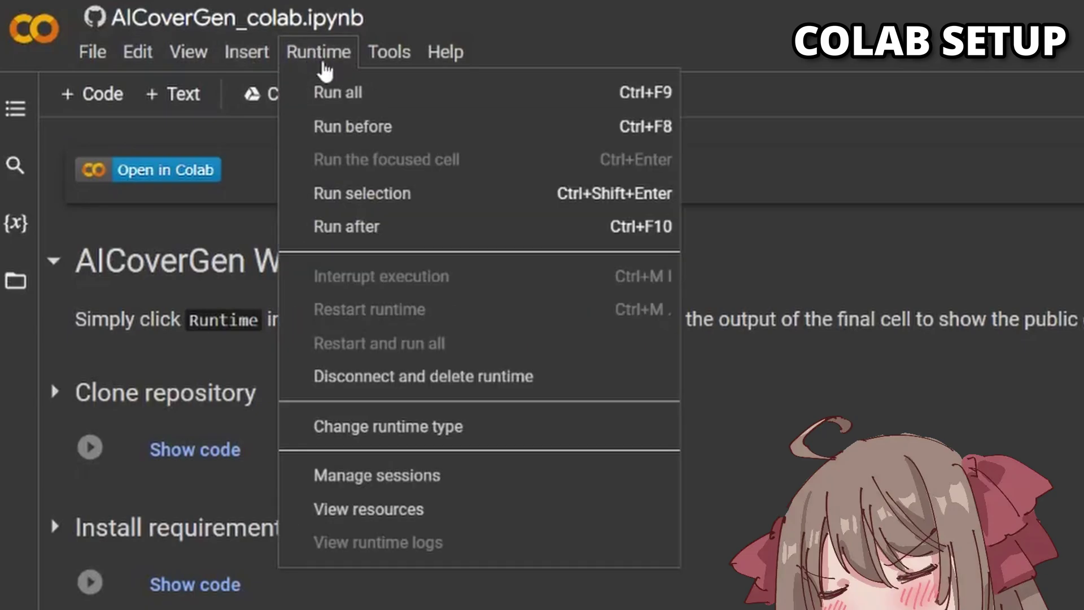
click(434, 101)
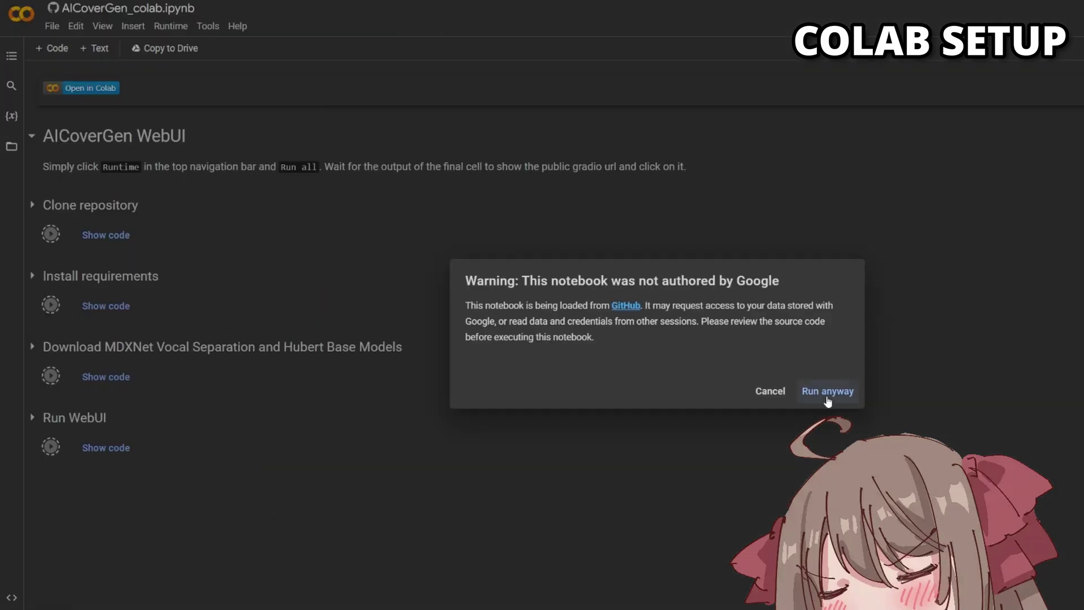
click(832, 389)
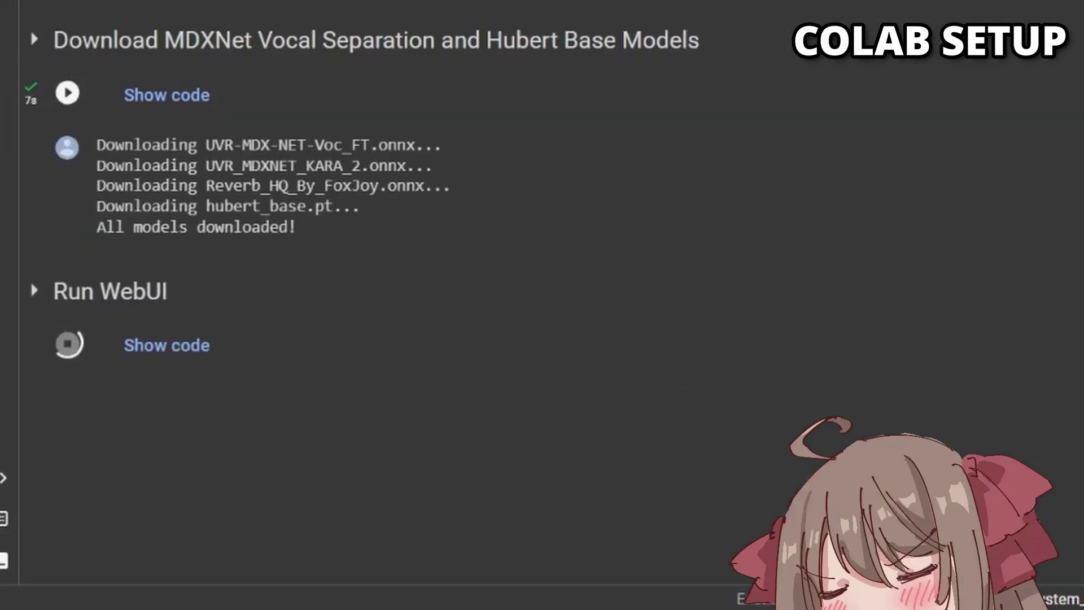
scroll(631, 260, down, 4)
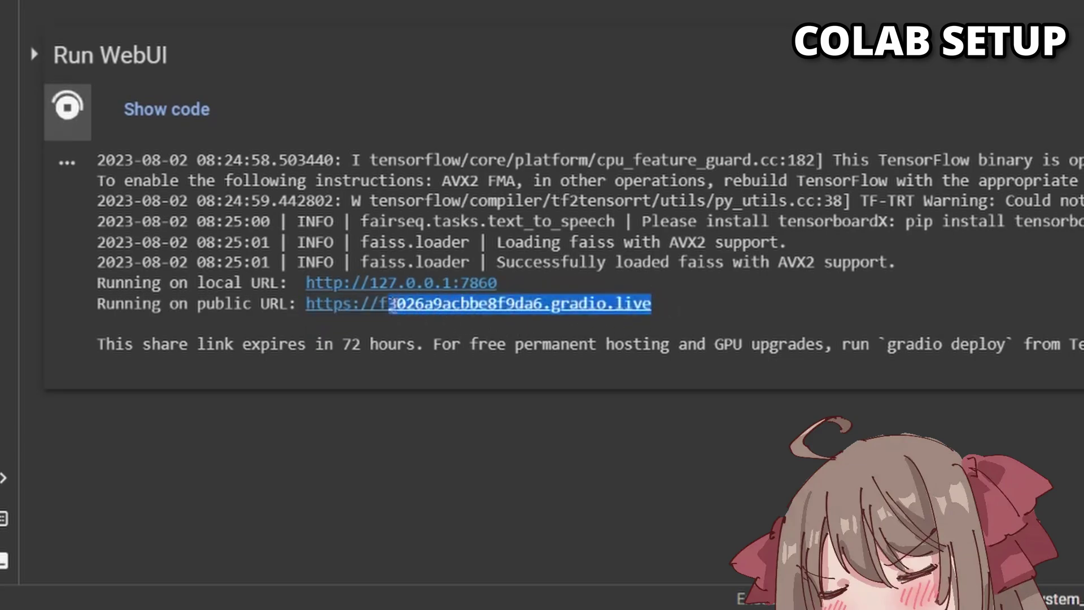
click(361, 303)
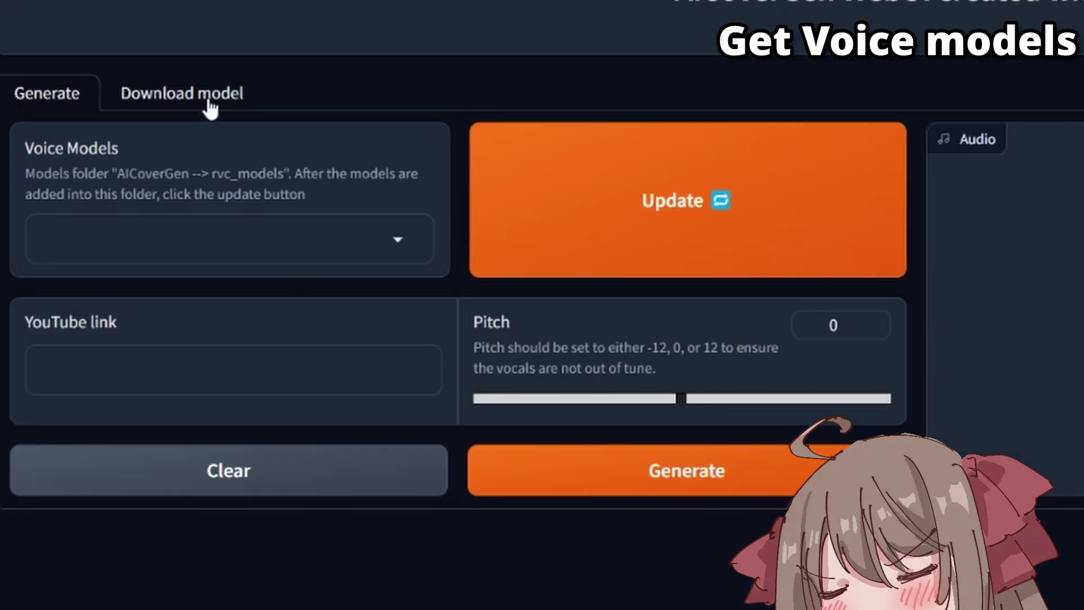
Show the Download model panel and copy the LiSA model's huggingface link from the Discord post.
click(210, 109)
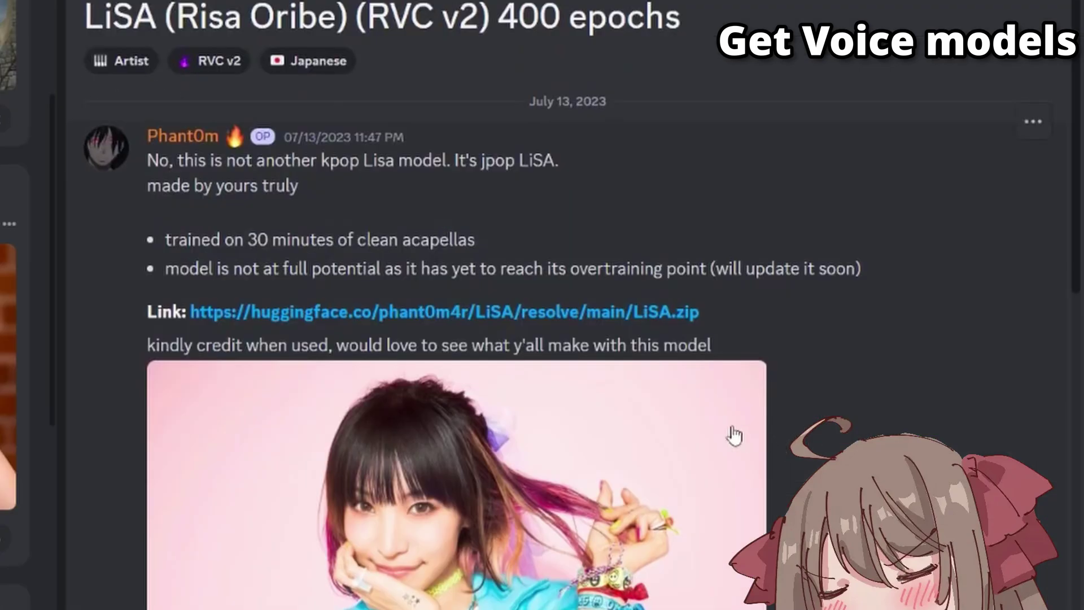
right_click(537, 319)
click(602, 554)
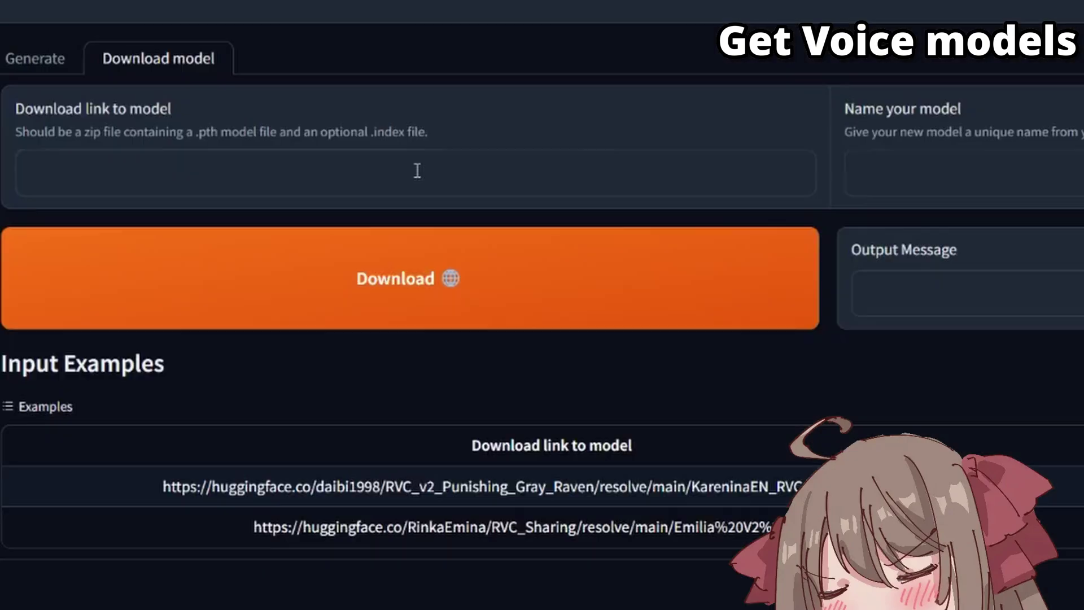
Download the LiSA.zip model under the name Lisa and return to the Generate tab.
click(417, 170)
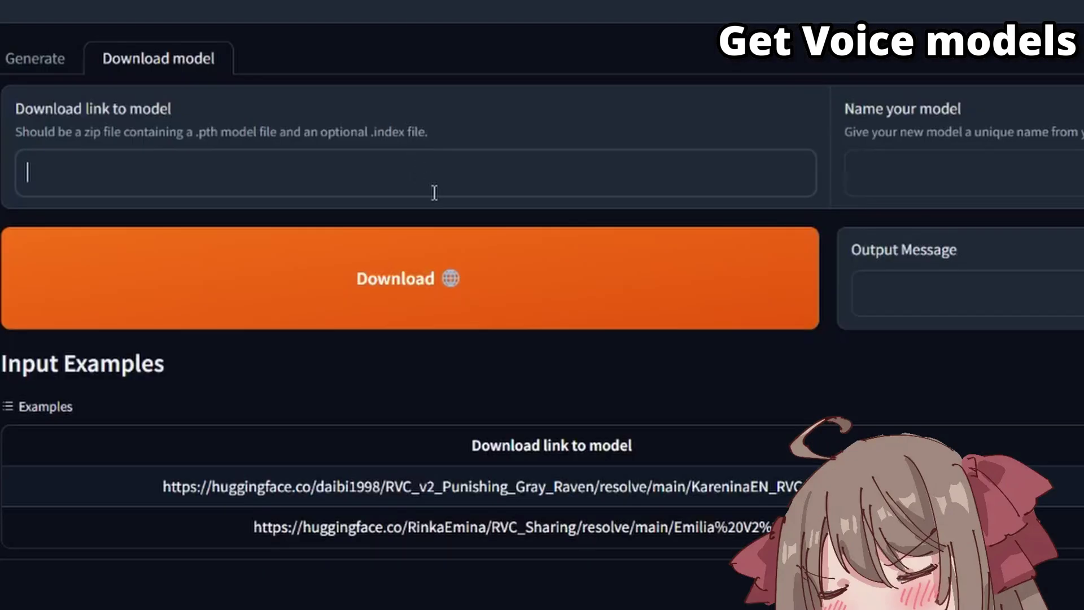
key(ctrl+v)
click(938, 170)
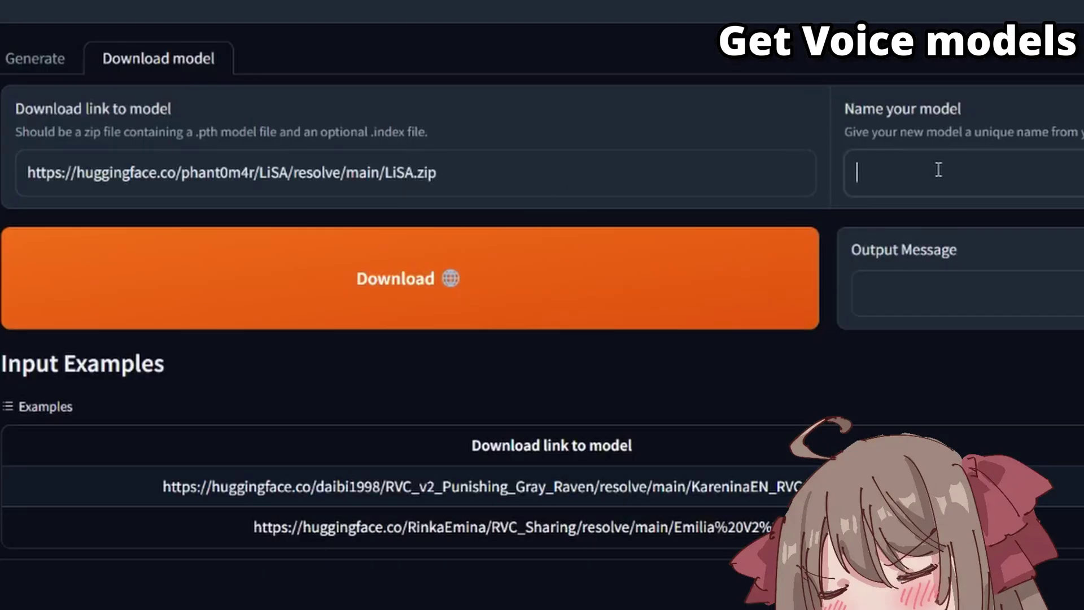
text(Lisa)
click(401, 307)
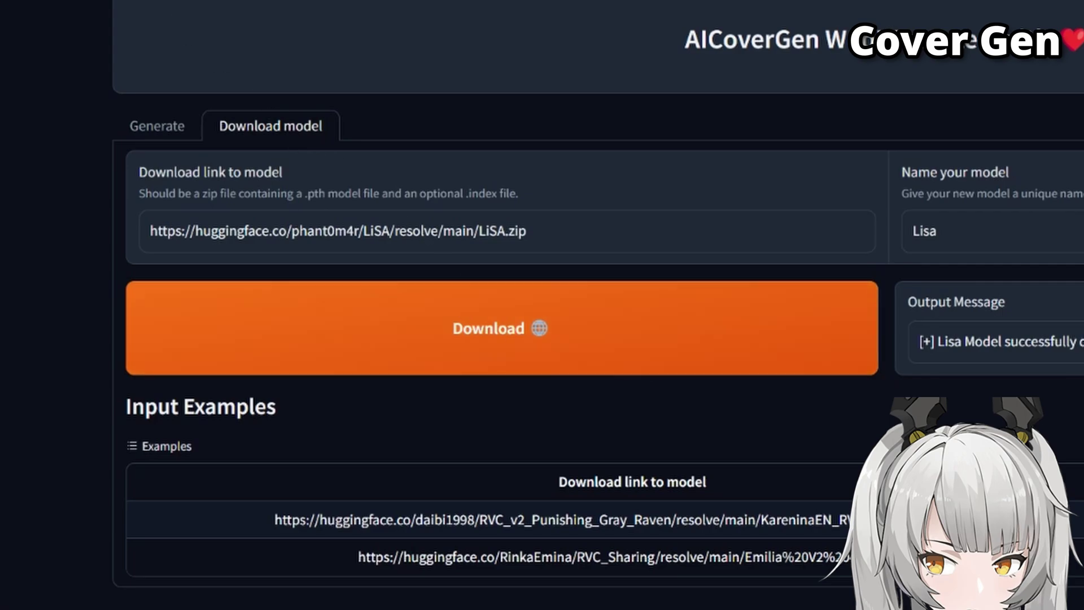
click(170, 123)
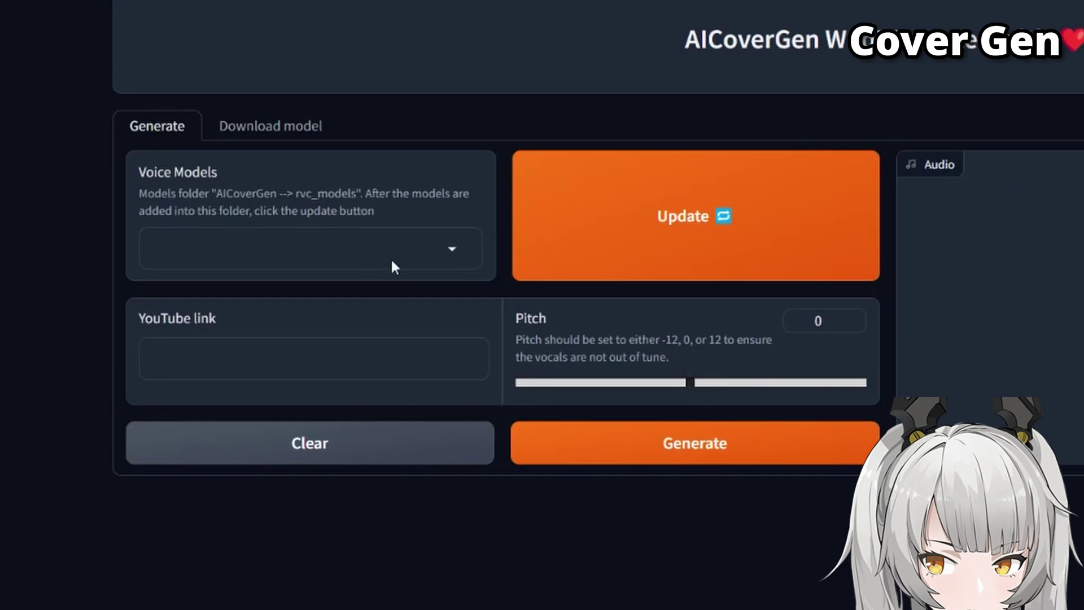
Select the refreshed Lisa voice model, paste the YouTube link, and start generating the cover.
click(446, 254)
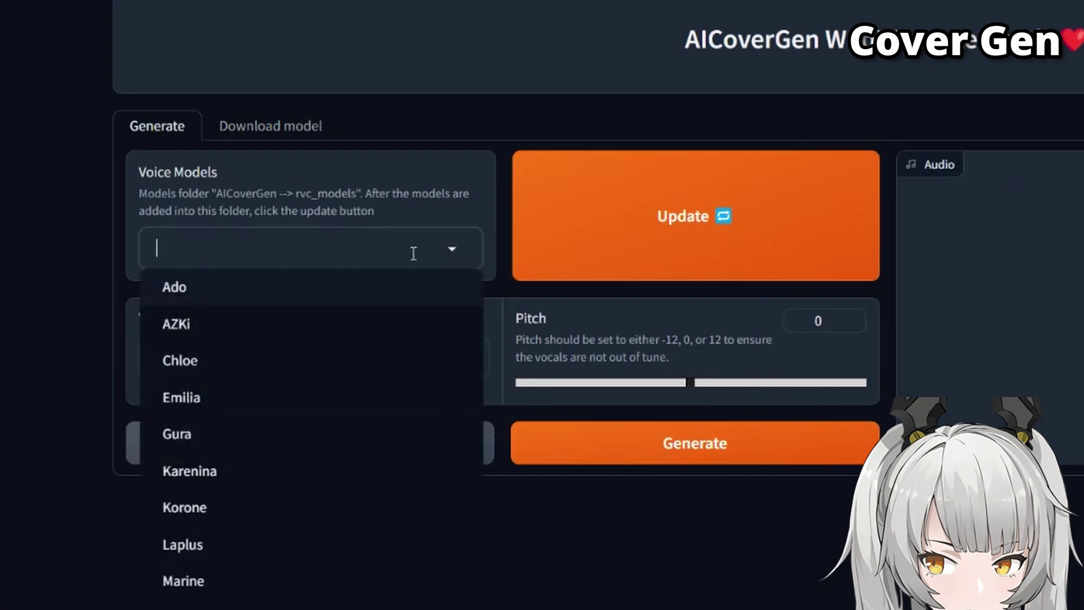
click(679, 235)
click(333, 248)
click(210, 587)
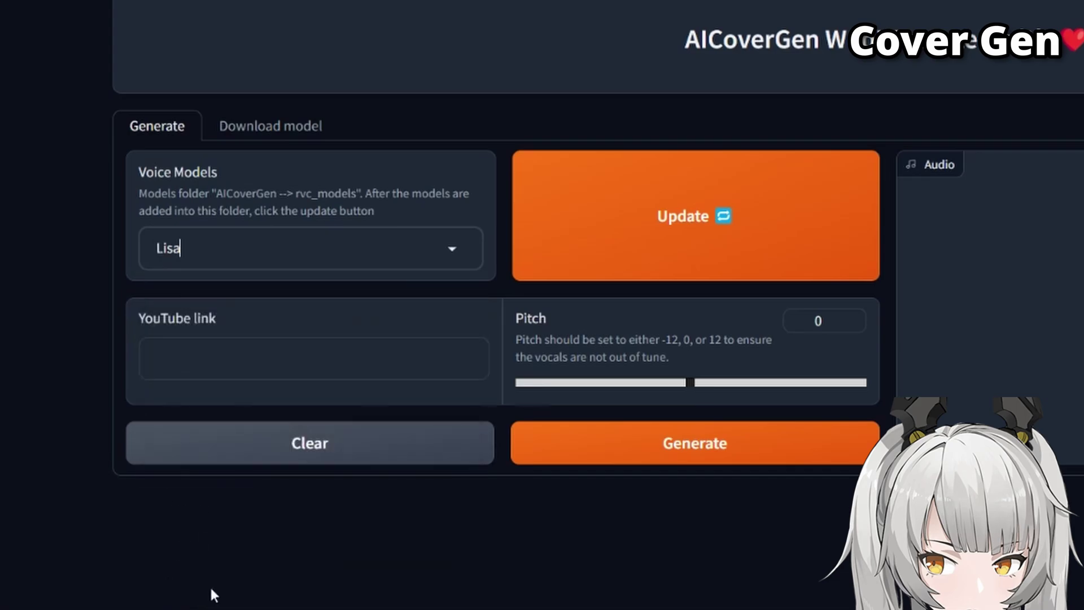
click(350, 367)
key(ctrl+v)
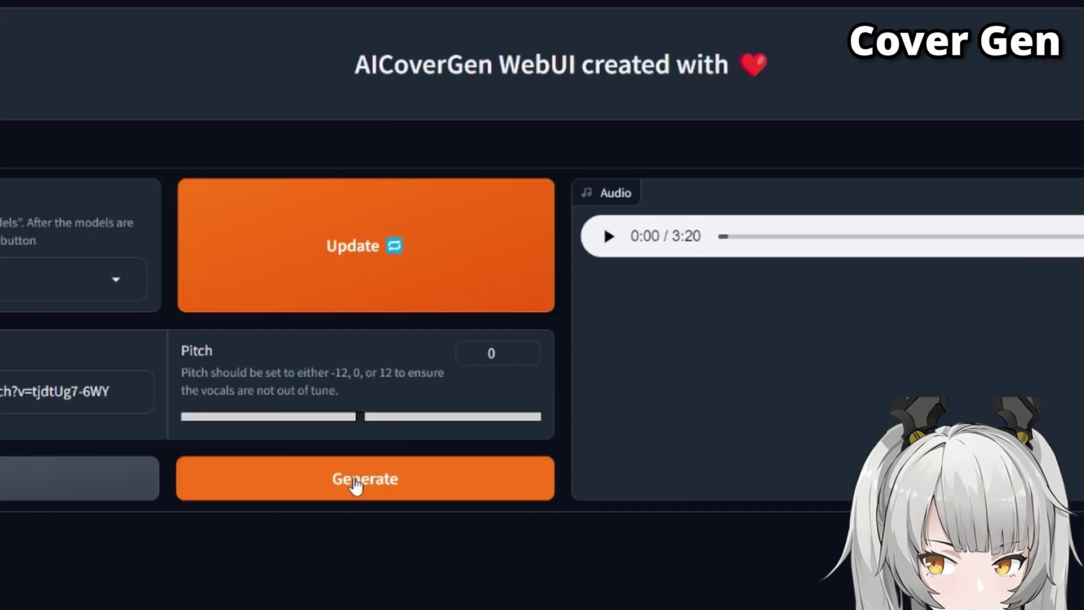
click(625, 506)
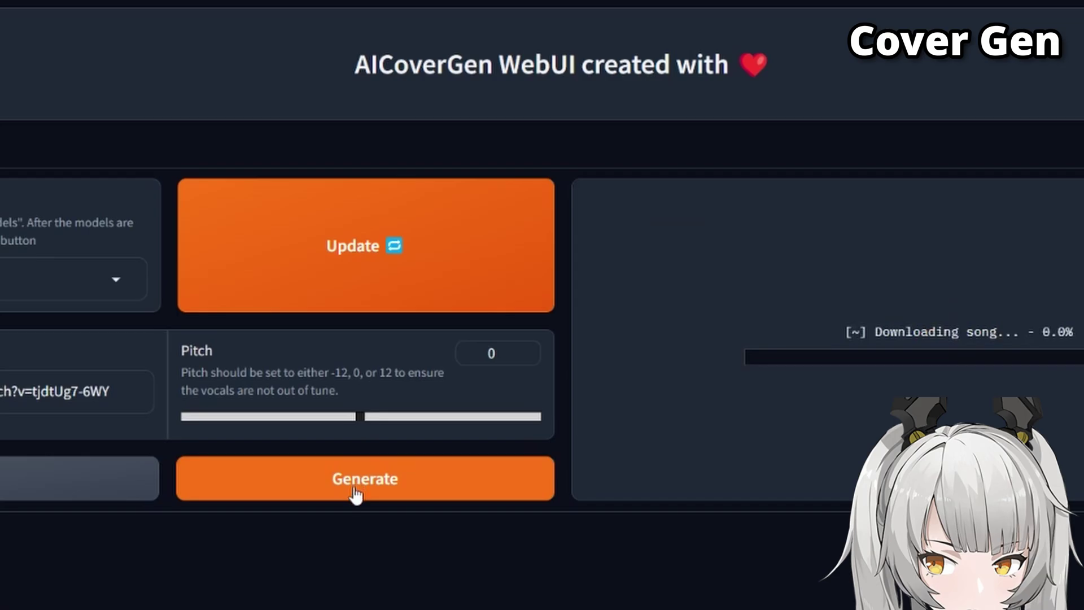